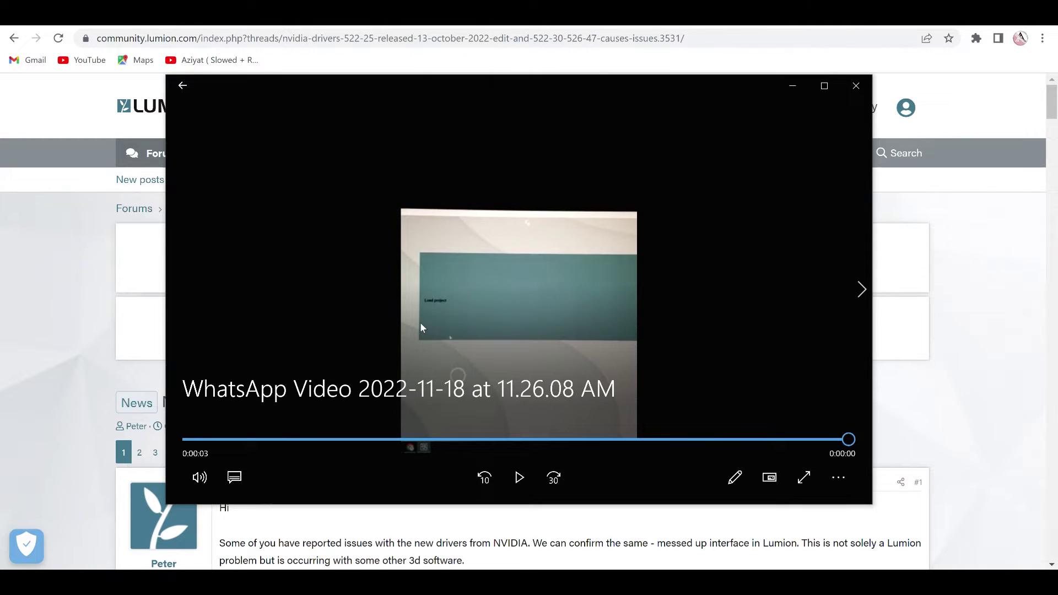
- Replay the WhatsApp clip of the glitched Lumion start screen, then shift the player aside
click(519, 478)
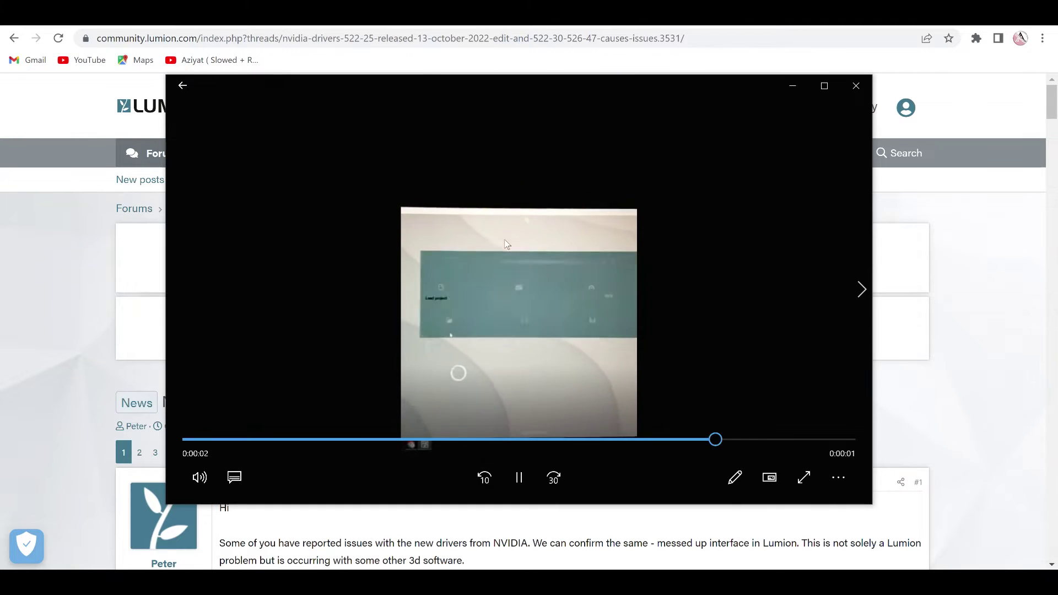
click(519, 477)
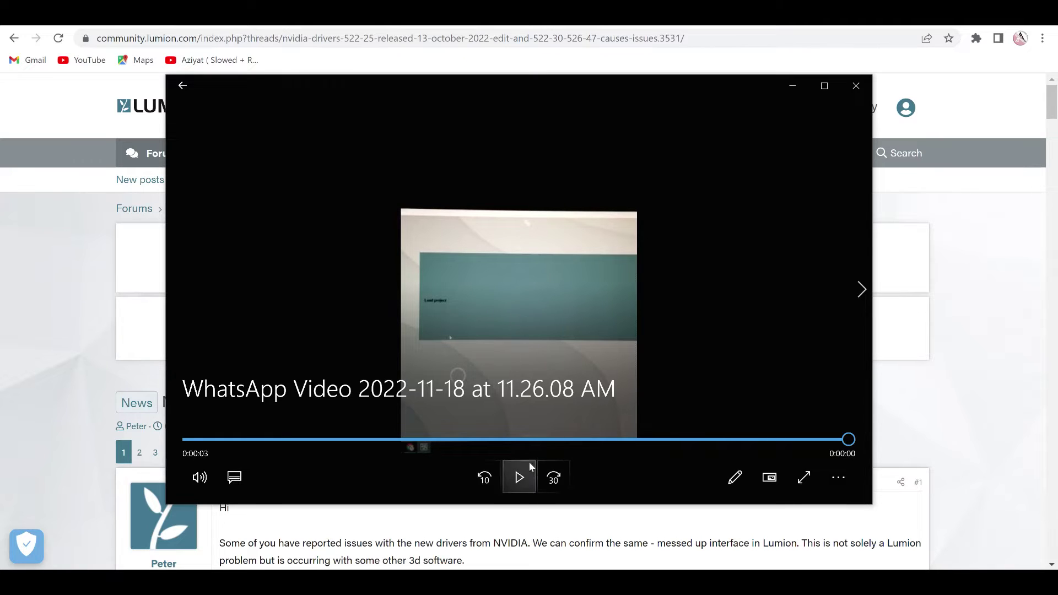
drag(565, 94, 597, 133)
- Minimize the player and read post #1's fixes for the NVIDIA 522.25 driver problem
click(820, 132)
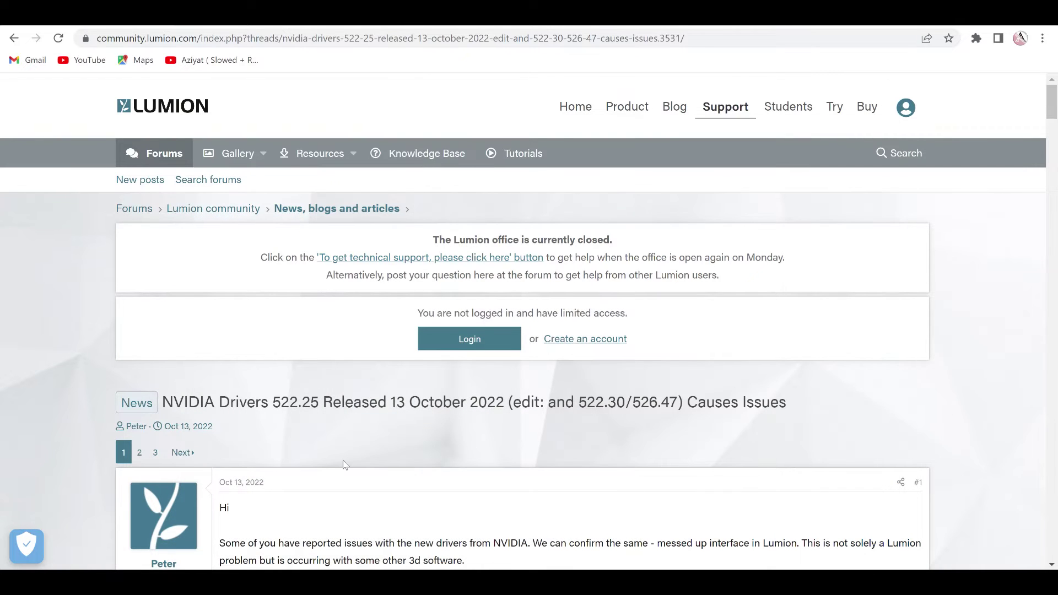
scroll(363, 431, down, 5)
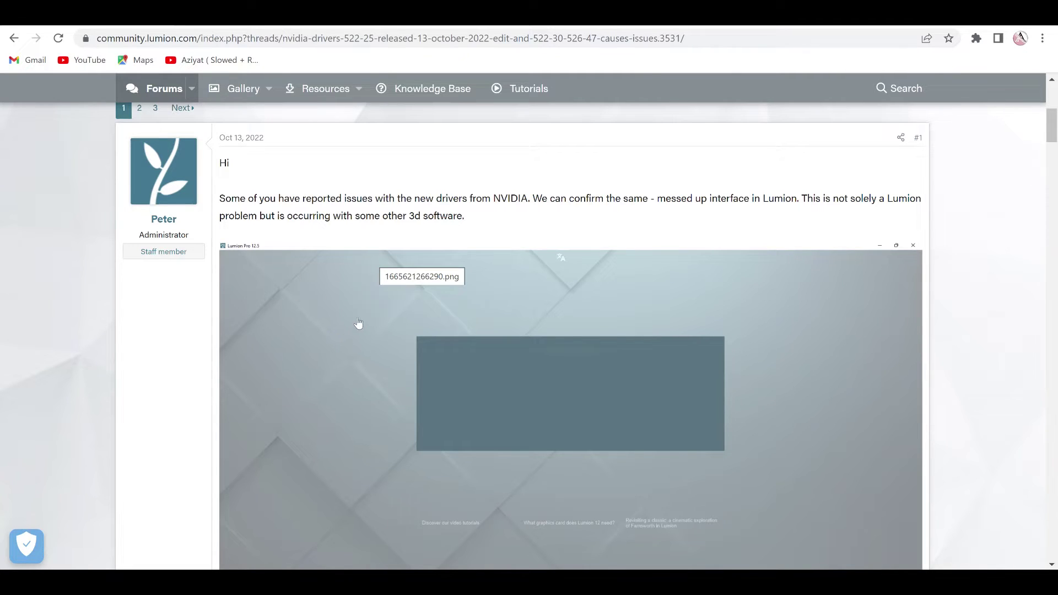
scroll(371, 336, down, 15)
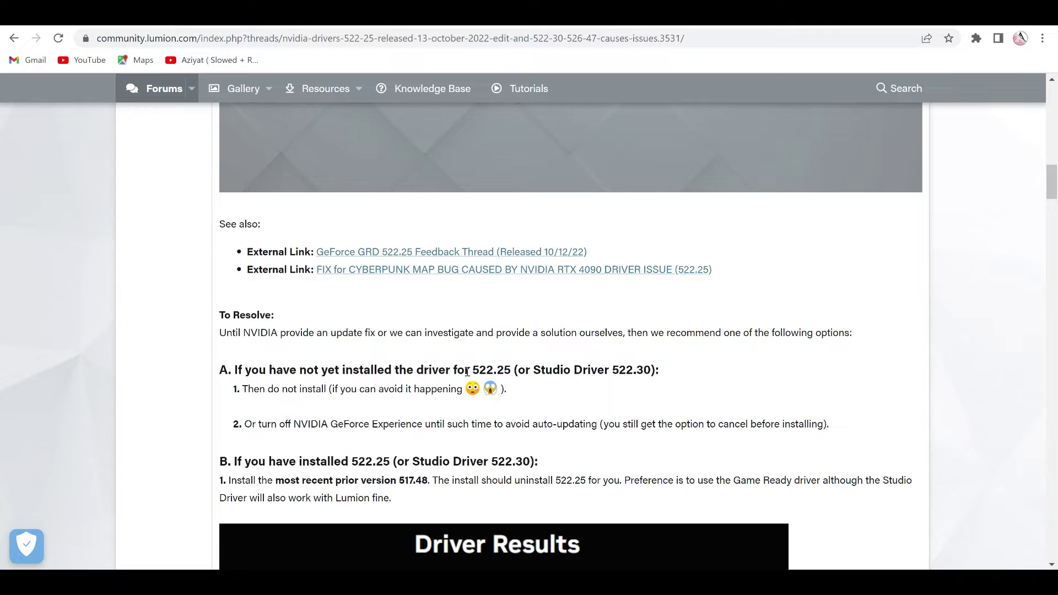
mouse_move(473, 369)
mouse_down()
mouse_move(549, 371)
mouse_move(475, 371)
mouse_up()
scroll(505, 370, down, 4)
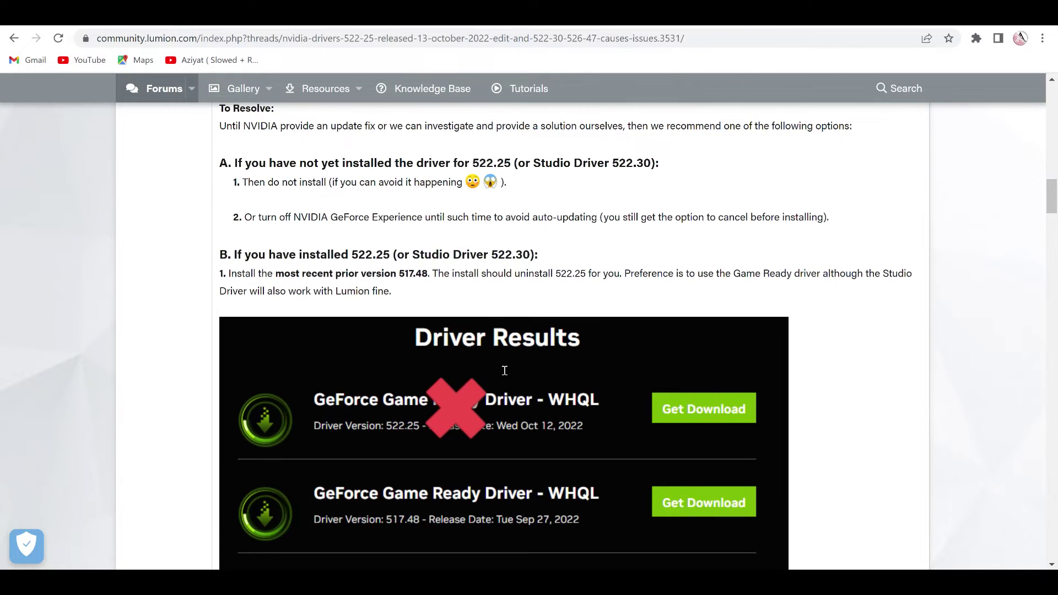
scroll(503, 370, down, 10)
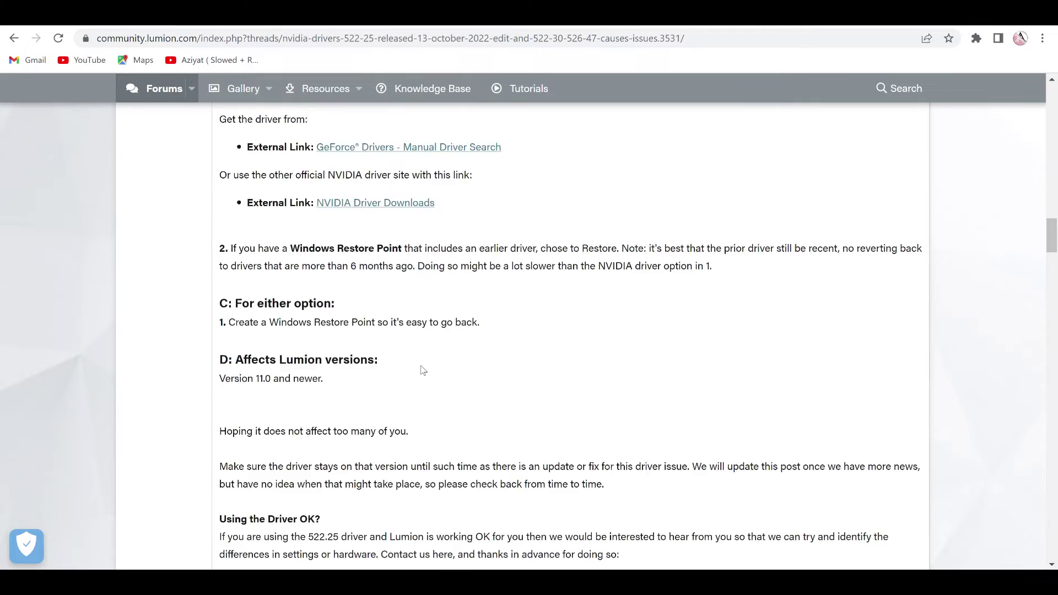
scroll(363, 333, up, 2)
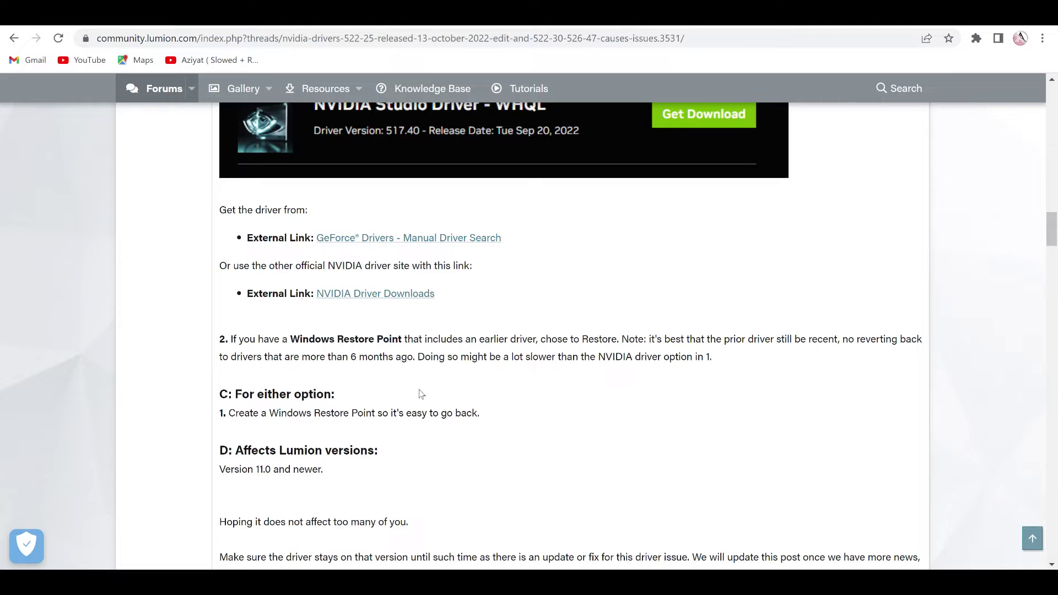
scroll(387, 444, down, 2)
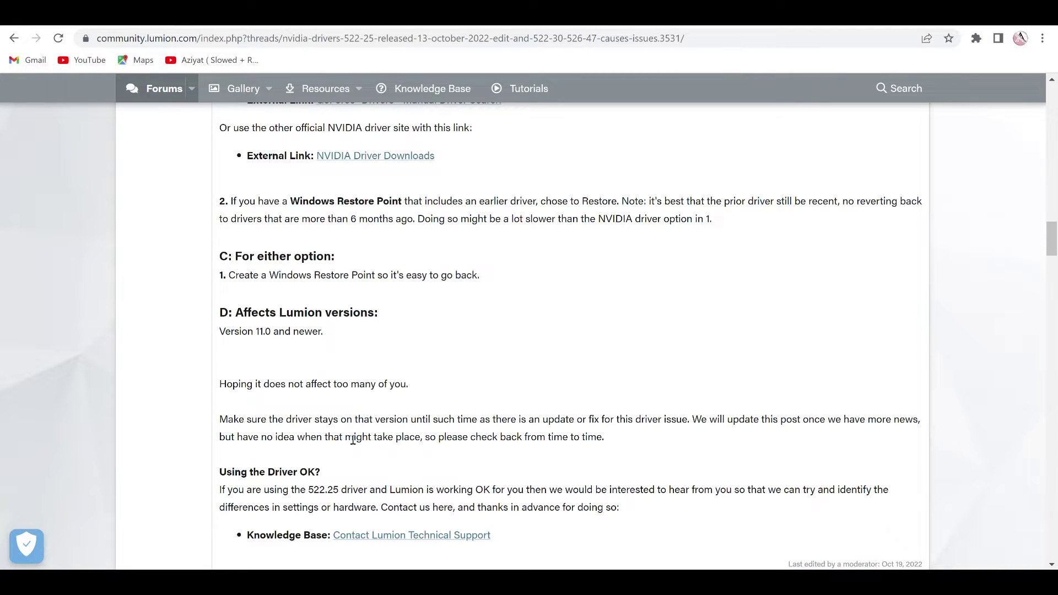
scroll(353, 440, down, 2)
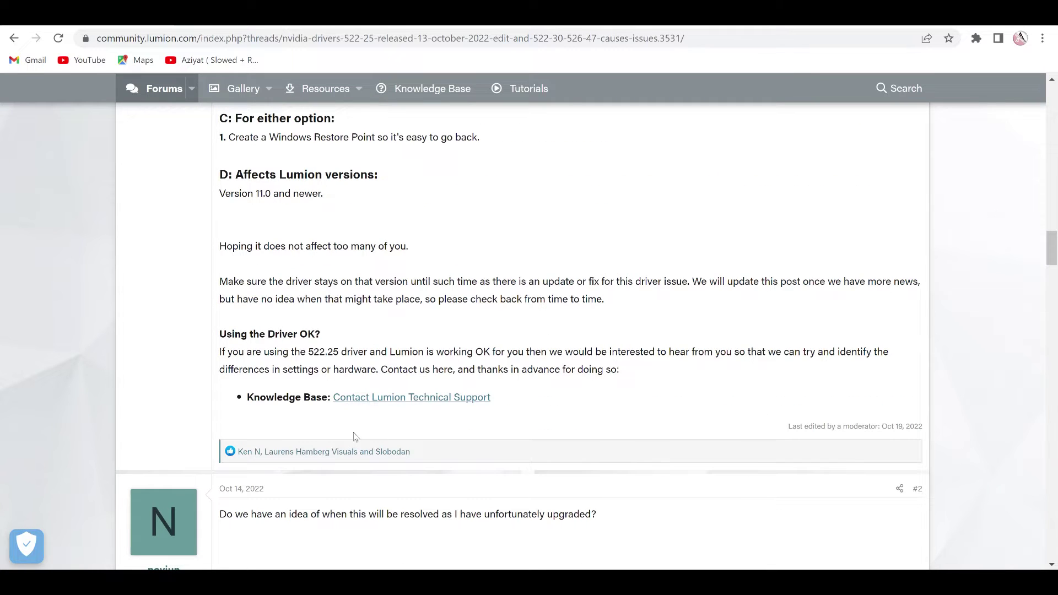
- Scroll to post #5 and read workaround steps 1–8 with the Setting ID_0x00c36e12 block
scroll(375, 419, down, 8)
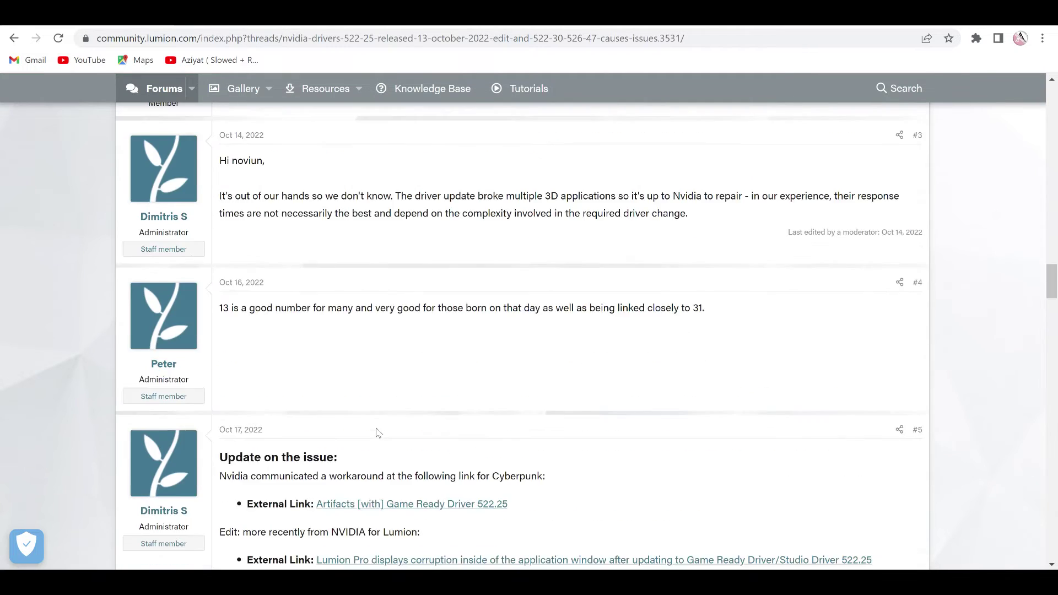
scroll(378, 432, down, 5)
scroll(338, 410, down, 2)
scroll(337, 410, up, 5)
scroll(284, 395, down, 2)
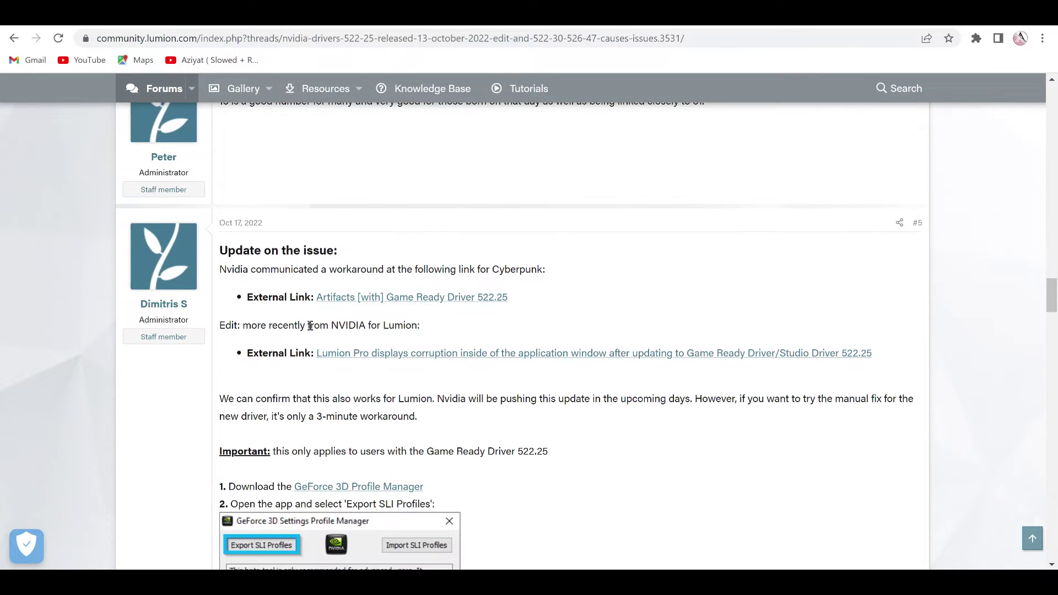
scroll(323, 307, down, 1)
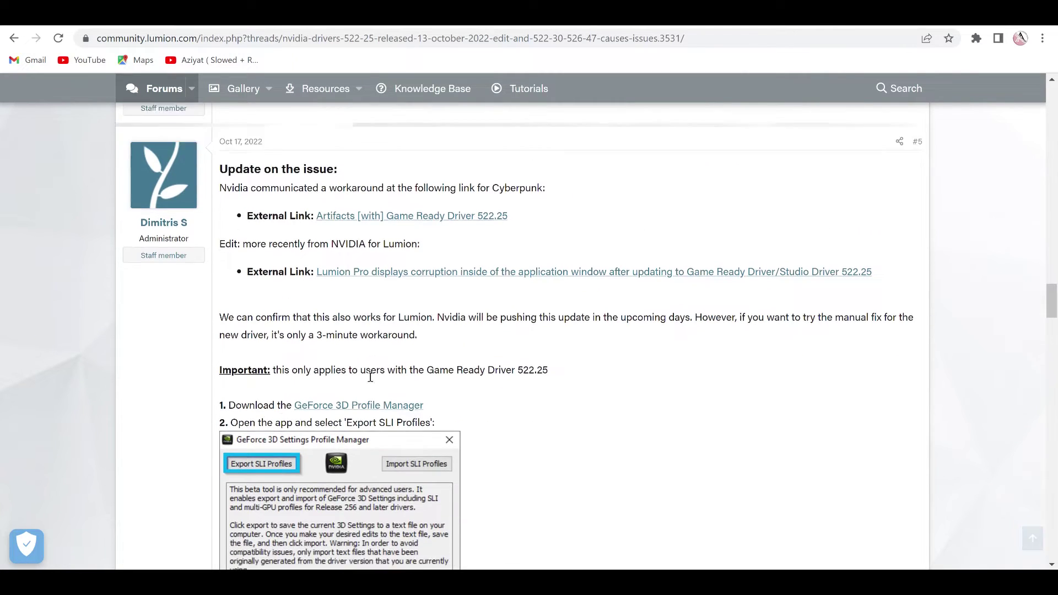
scroll(370, 377, down, 1)
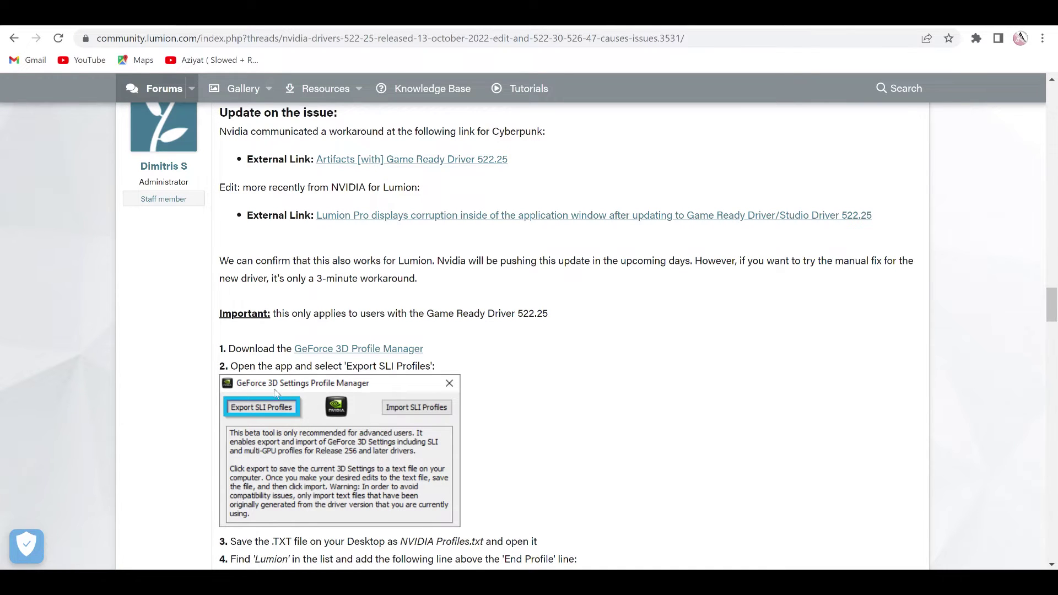
scroll(367, 415, down, 1)
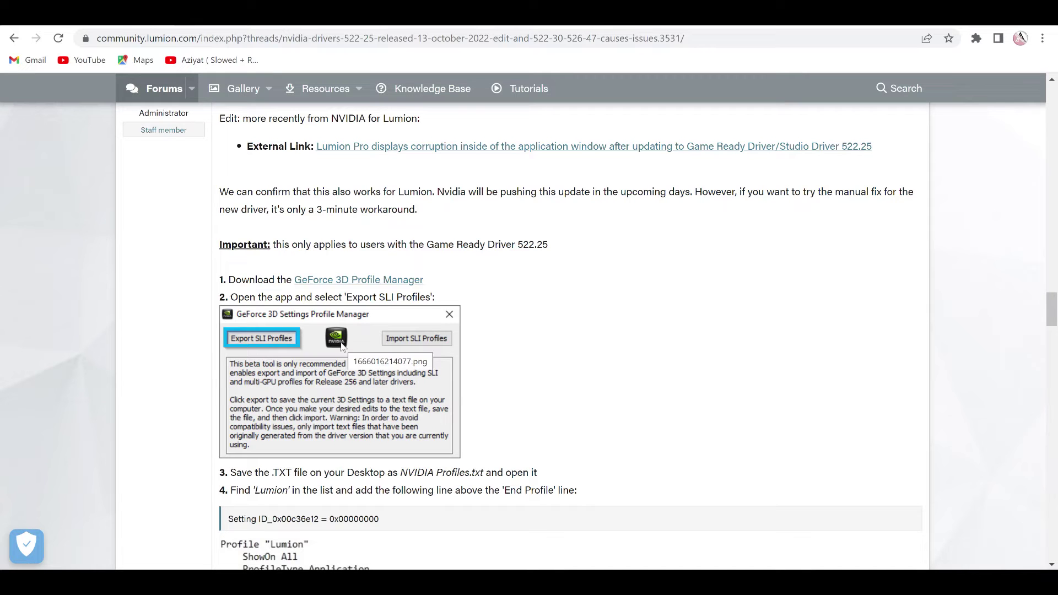
scroll(474, 417, down, 5)
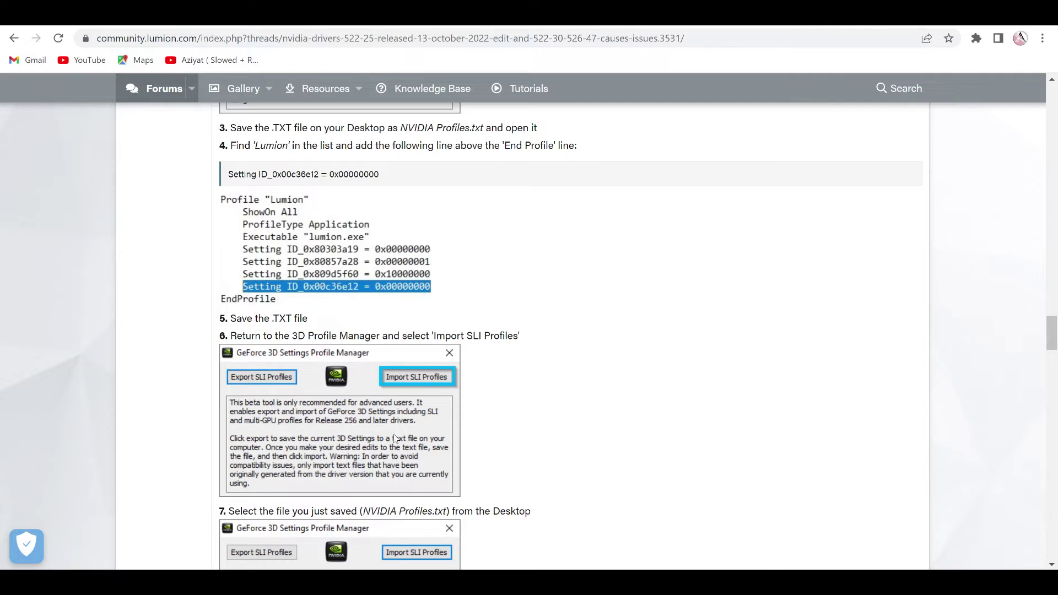
scroll(395, 438, down, 2)
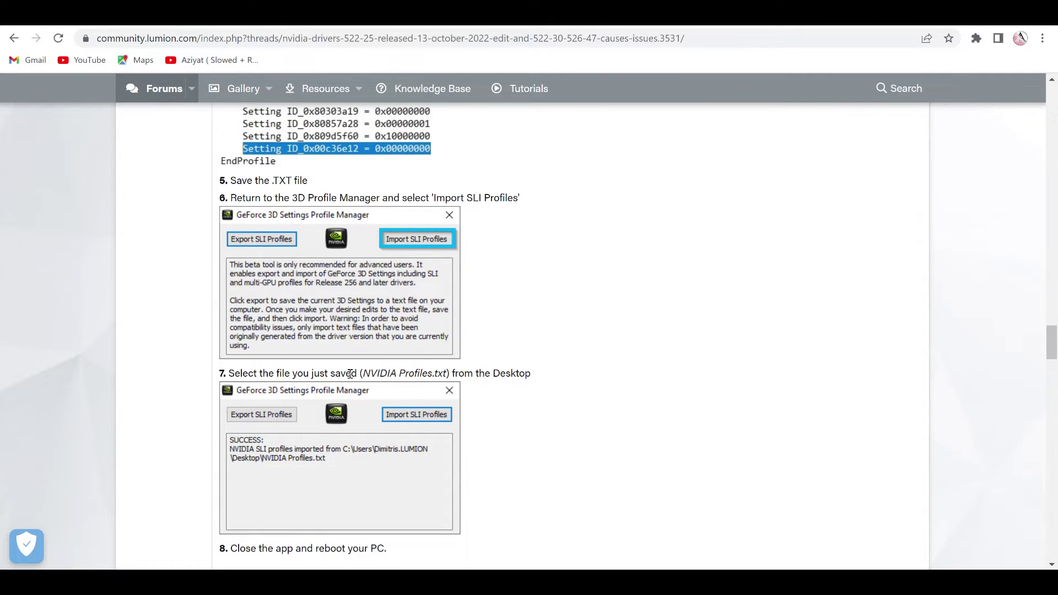
scroll(353, 372, up, 3)
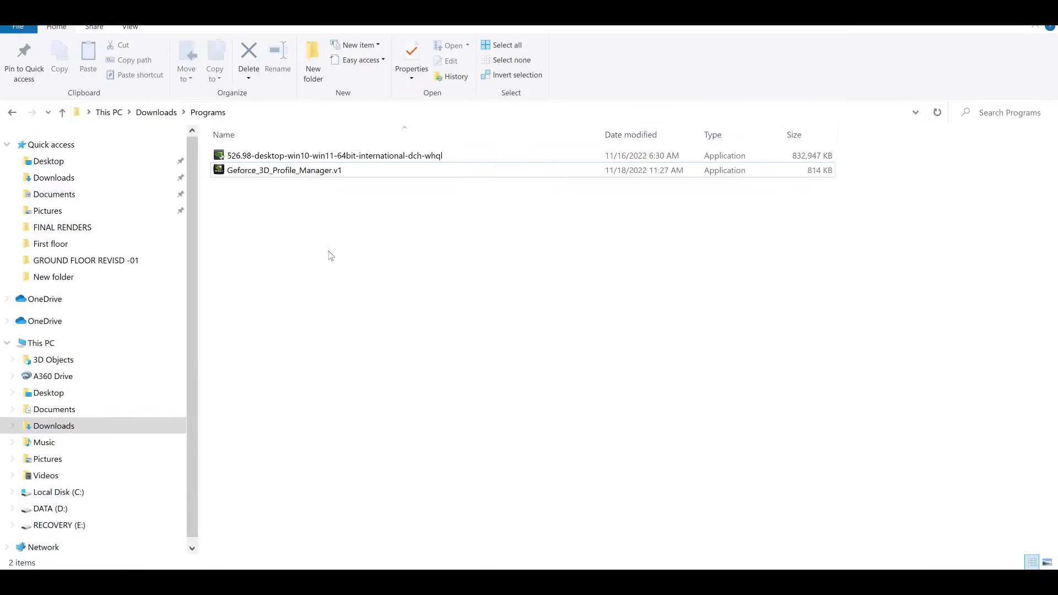
- Launch Geforce_3D_Profile_Manager.v1 from the Downloads\Programs folder
double_click(269, 171)
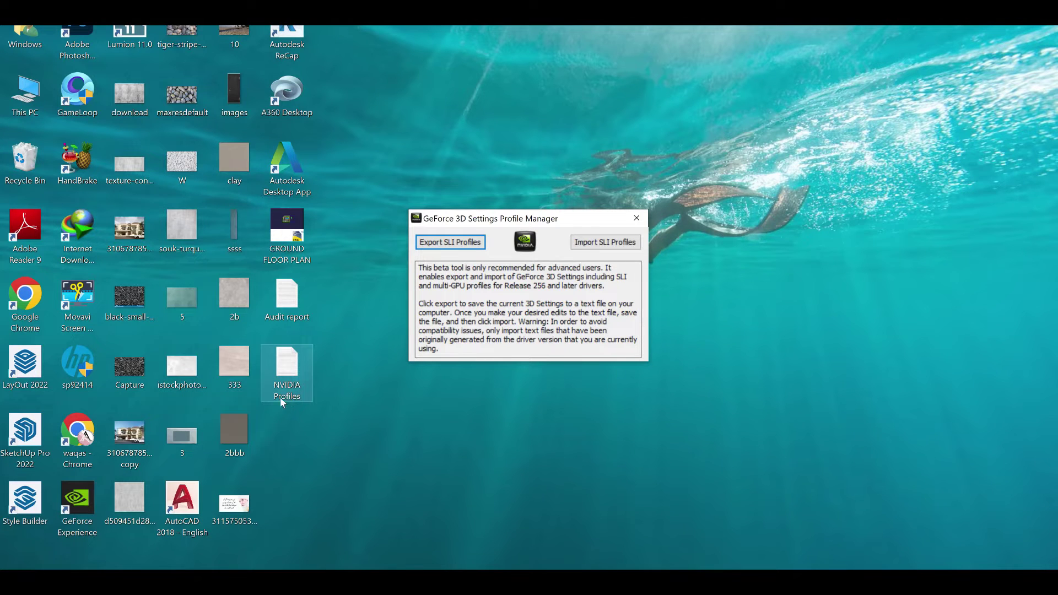
double_click(287, 396)
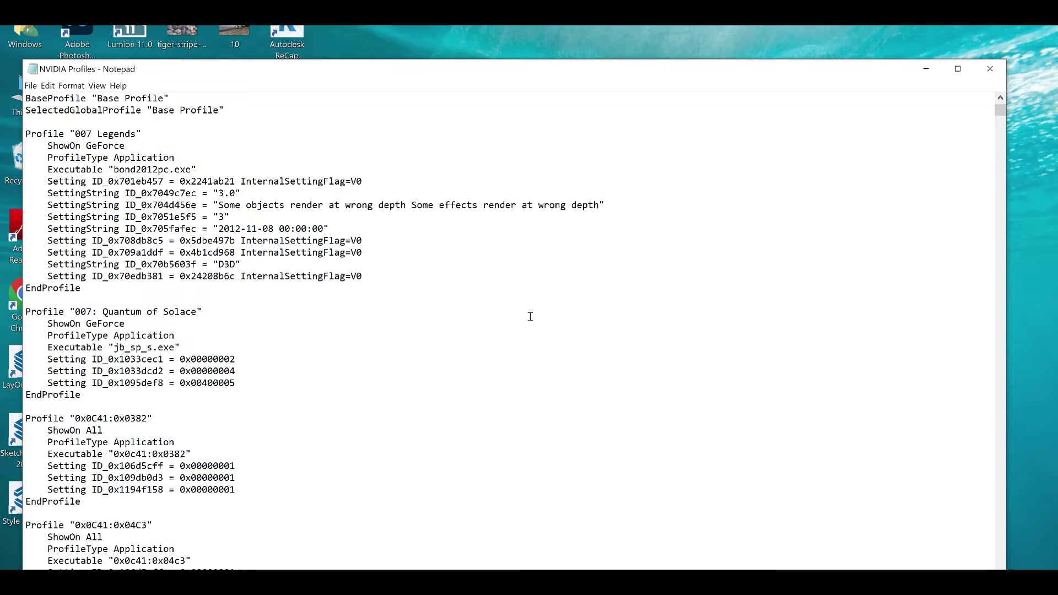
key(ctrl+f)
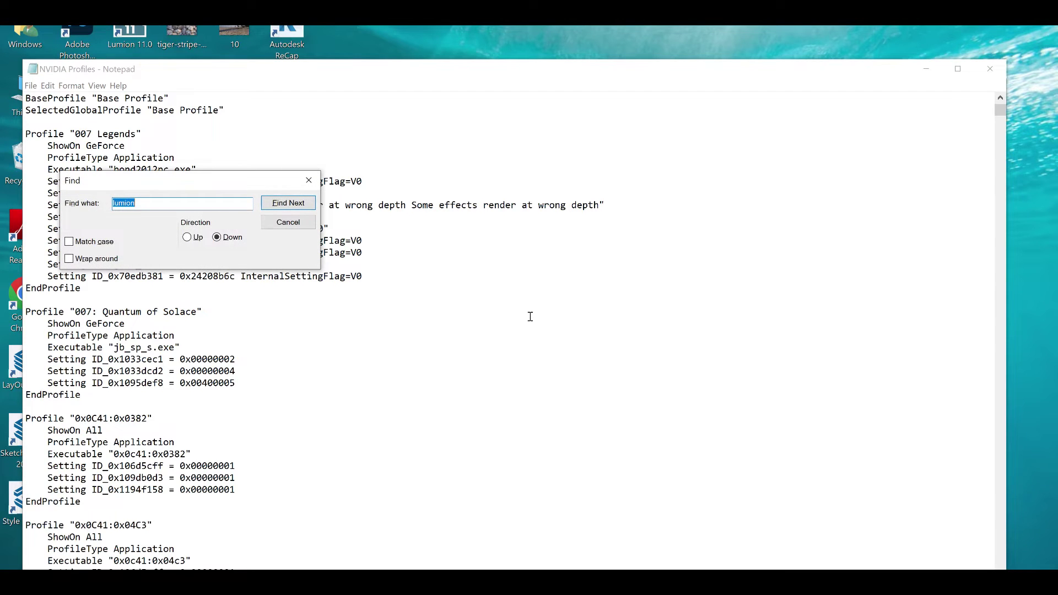
click(269, 203)
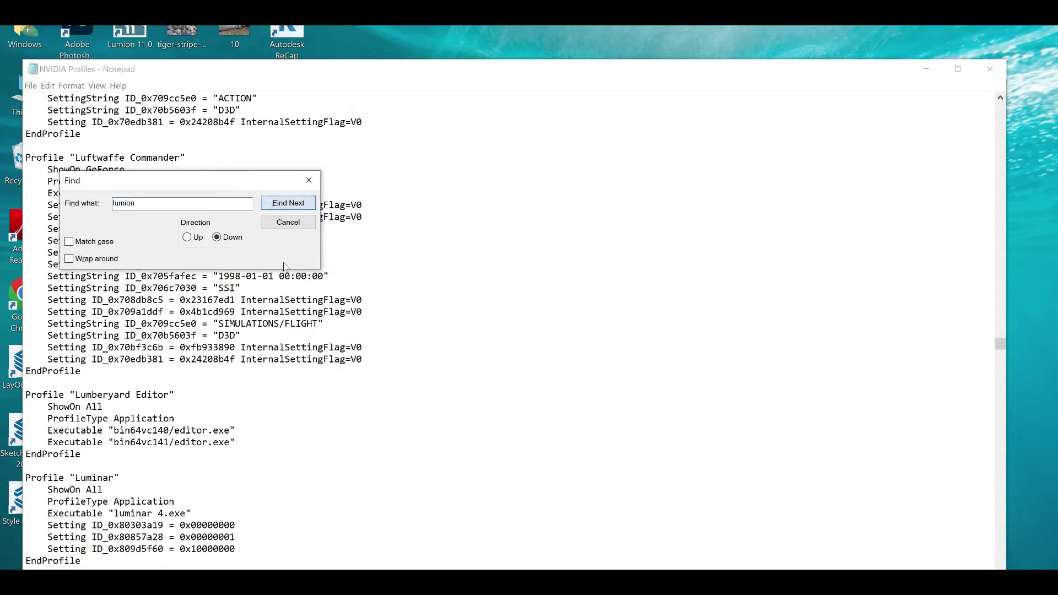
click(123, 480)
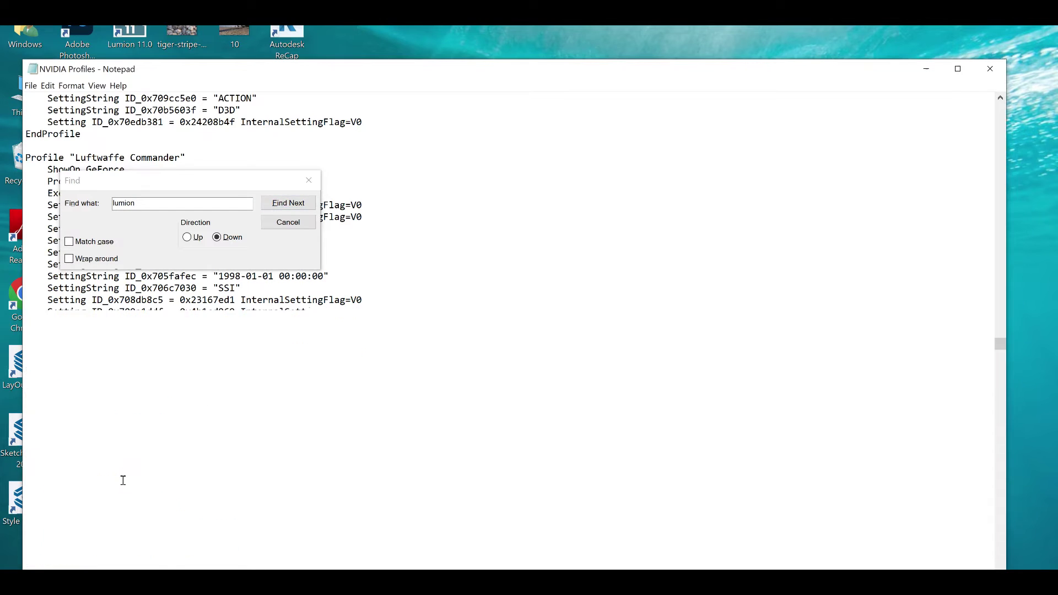
scroll(132, 457, up, 3)
scroll(140, 438, down, 6)
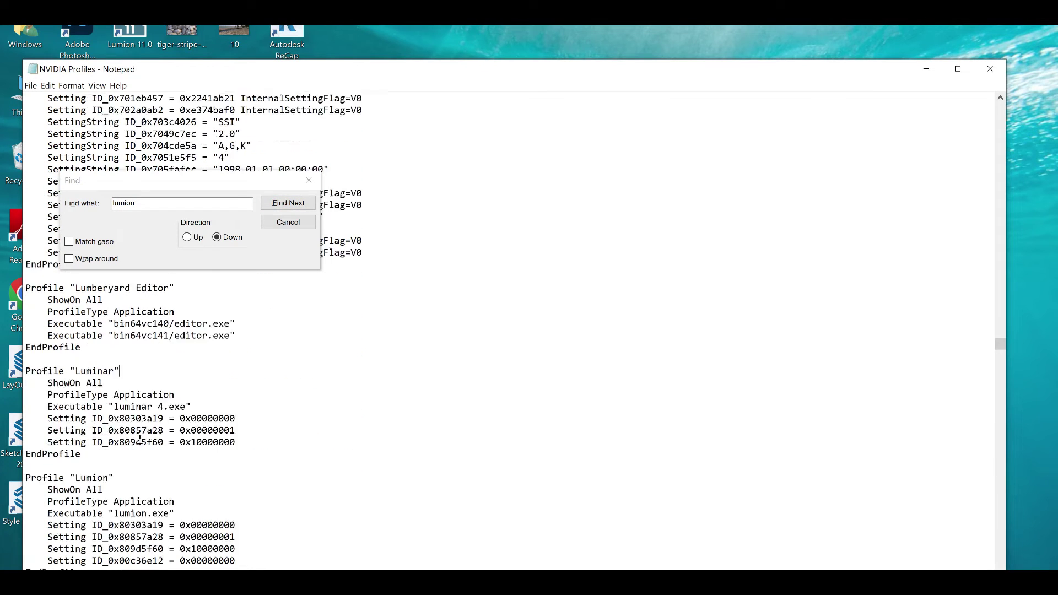
scroll(140, 438, down, 2)
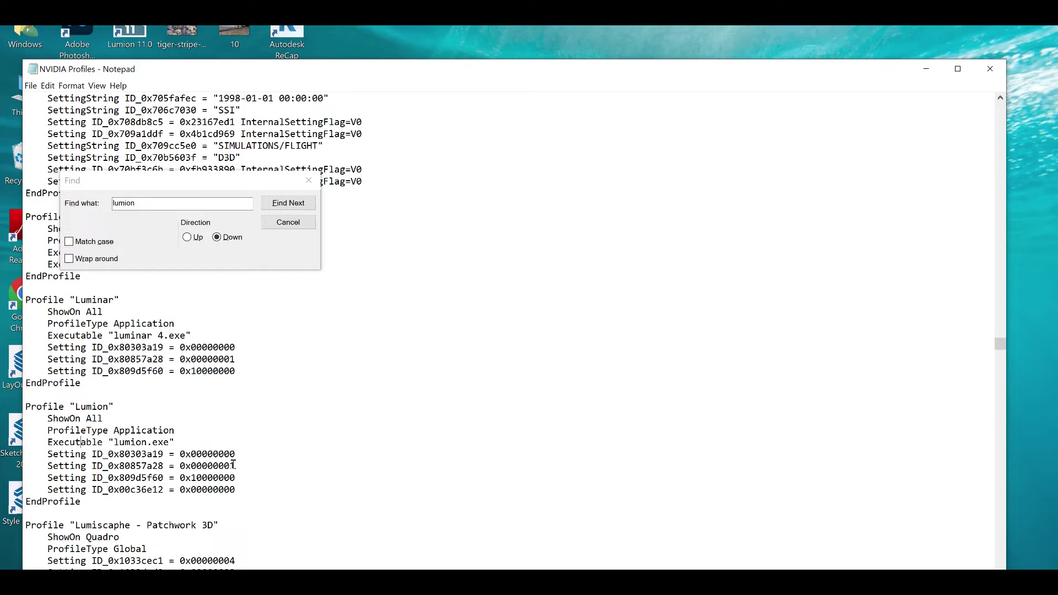
drag(245, 456, 97, 455)
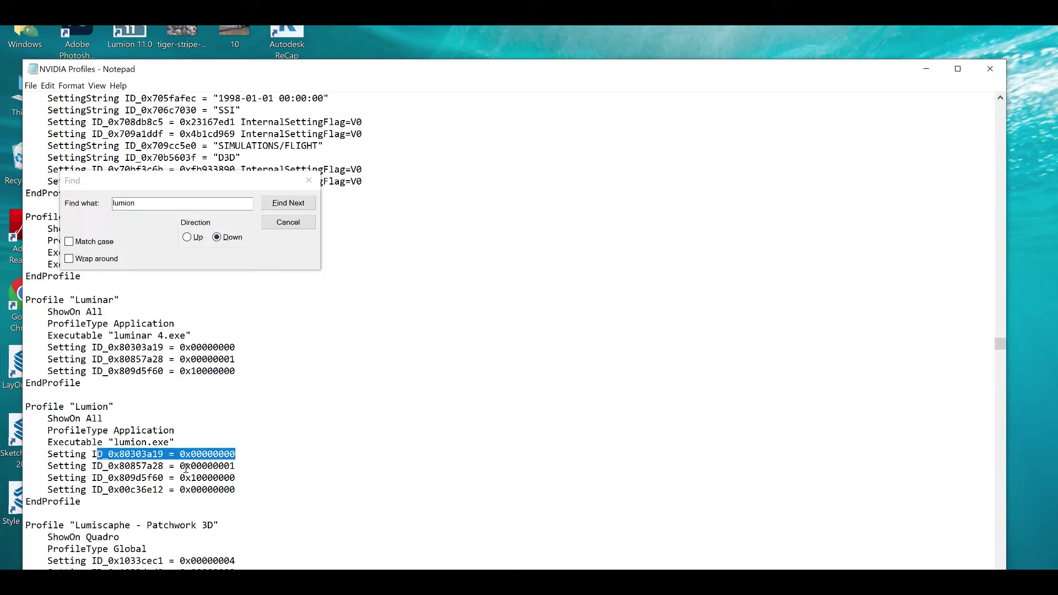
drag(229, 469, 171, 475)
click(209, 490)
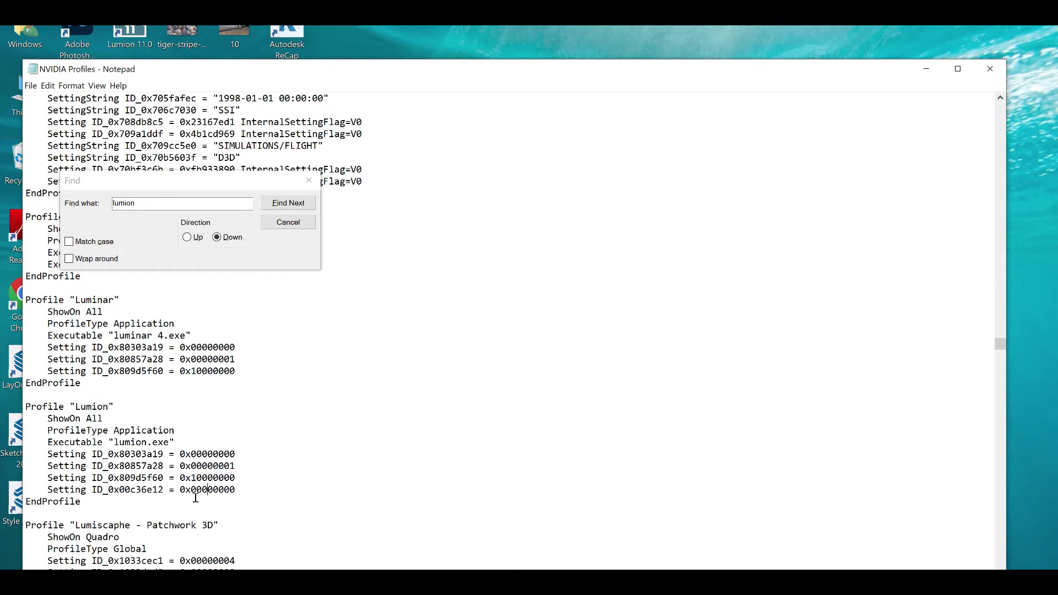
drag(44, 491, 154, 490)
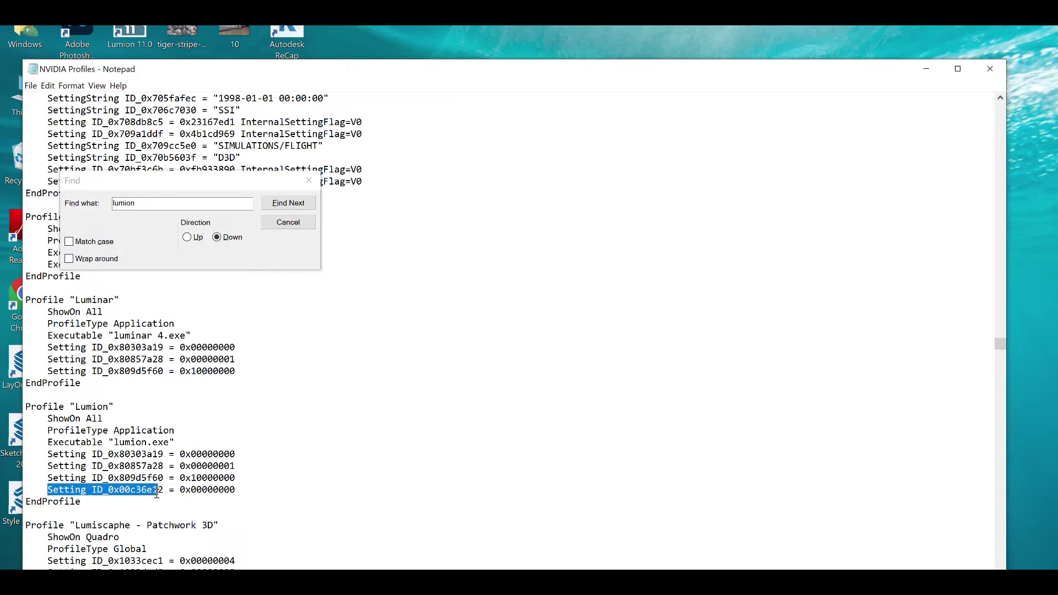
click(114, 499)
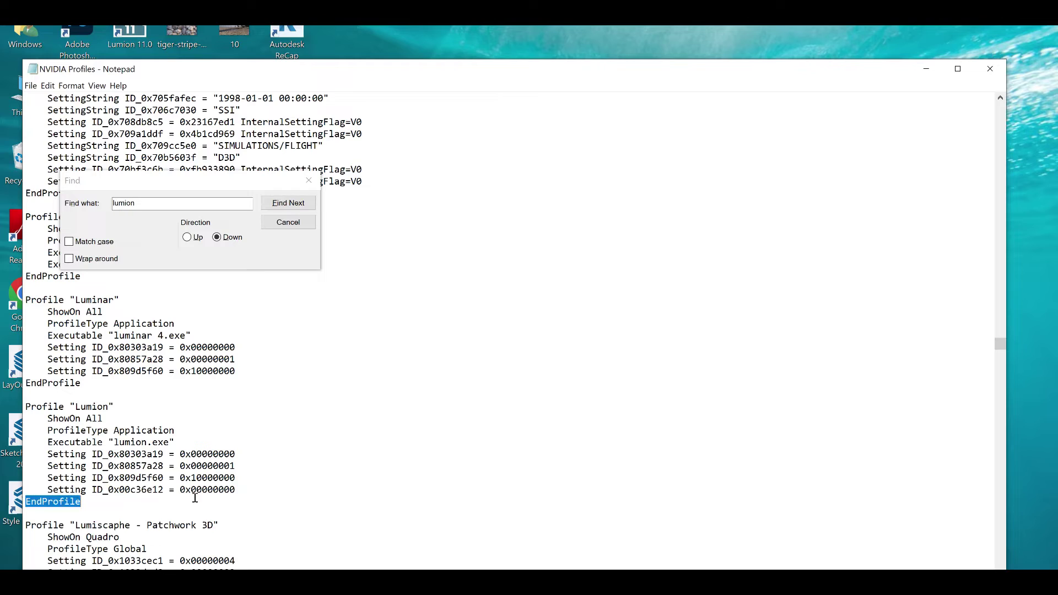
drag(230, 465, 224, 466)
click(219, 496)
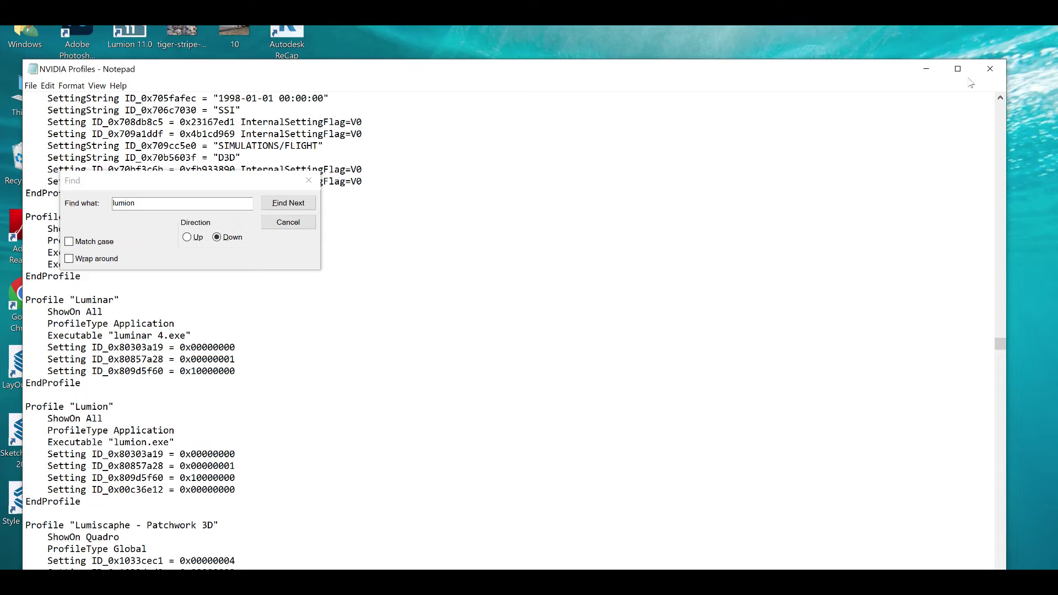
click(990, 69)
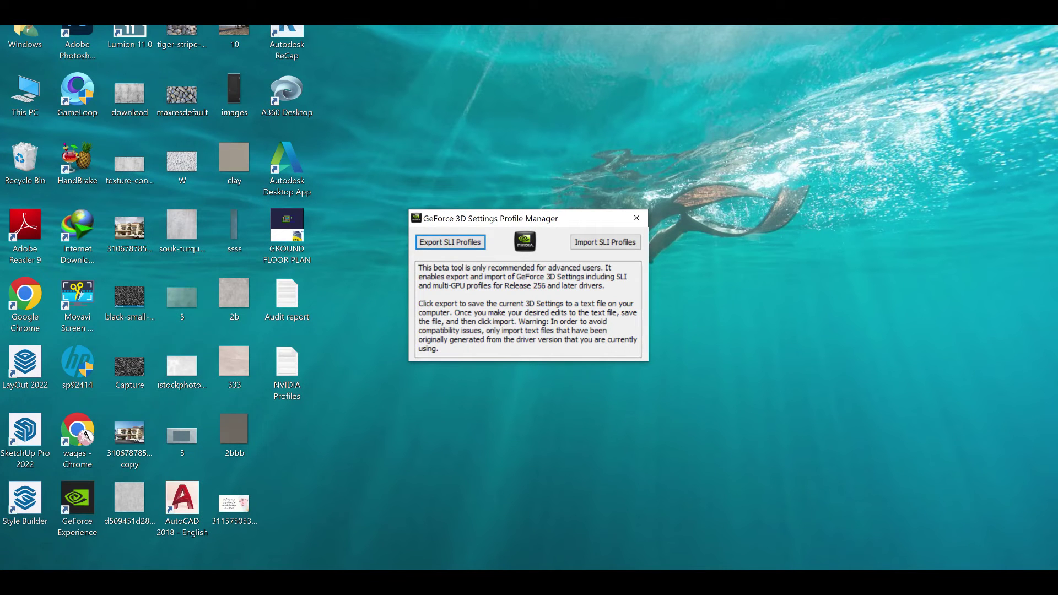
- Import the edited NVIDIA Profiles file, turn Wi-Fi off, and run Lumion 11.0 as administrator
click(589, 247)
click(924, 529)
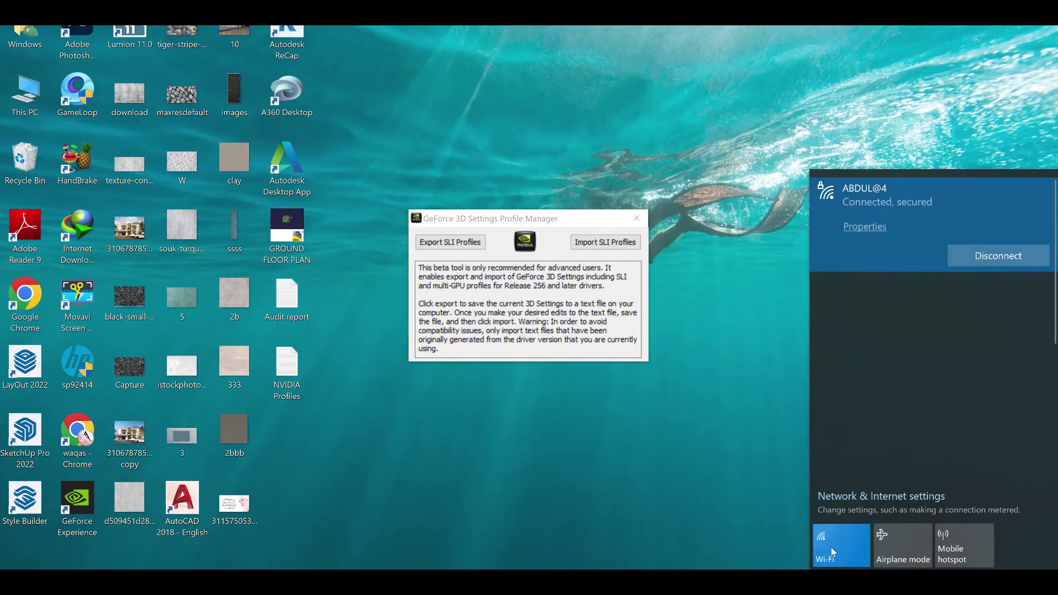
key(Escape)
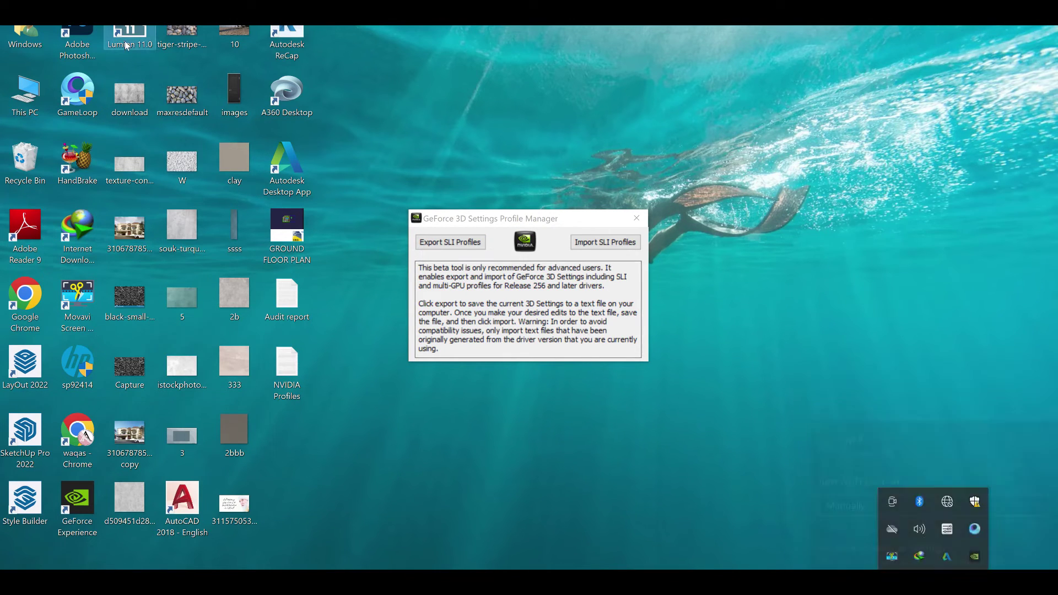
key(Escape)
right_click(144, 41)
click(165, 94)
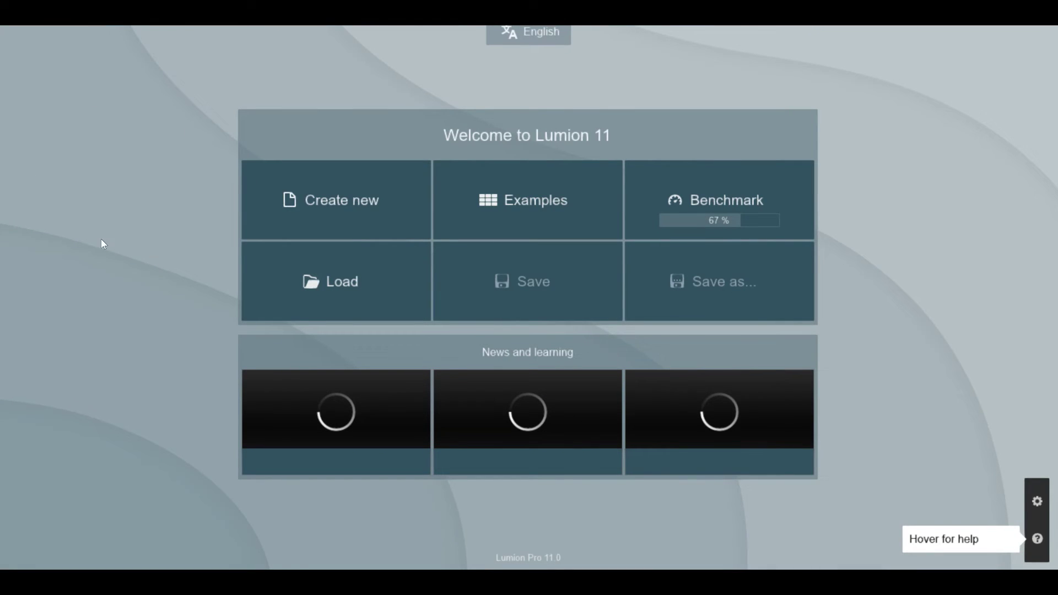
- Start a new Lumion project from the plain grass environment and turn the camera toward the ground
click(318, 208)
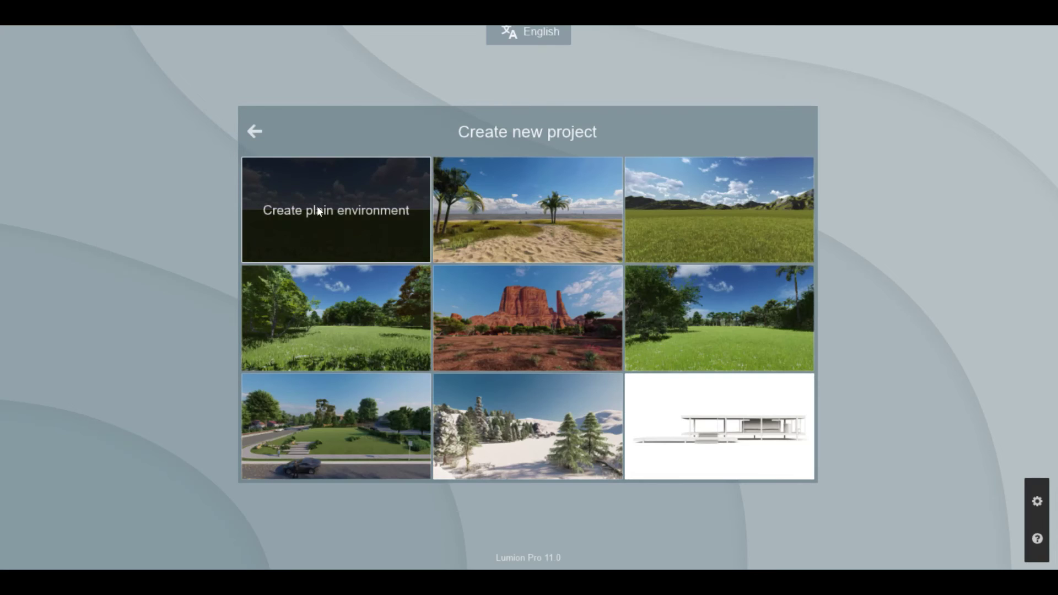
click(348, 228)
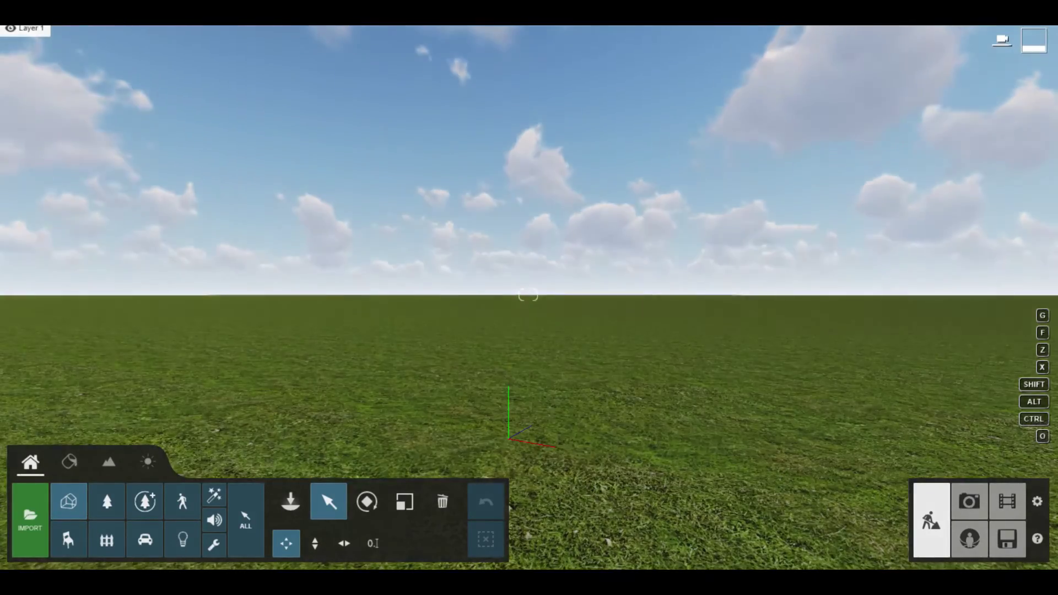
drag(528, 295, 529, 235)
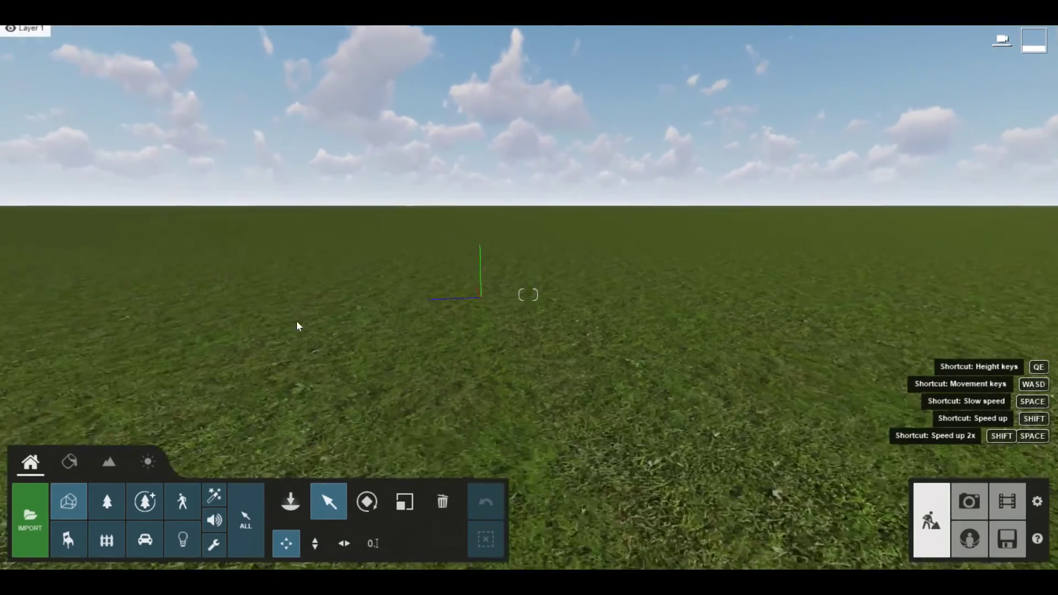